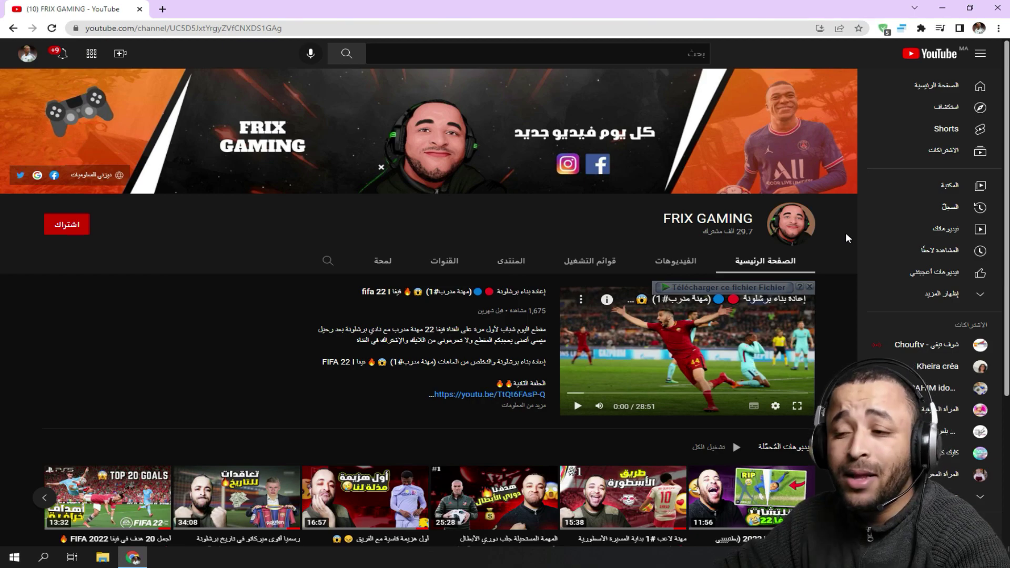
Step: Subscribe to the FRIX GAMING YouTube channel and choose its notification option
{"action": "left_click", "coordinate": [56, 228]}
{"action": "left_click", "coordinate": [55, 225]}
{"action": "left_click", "coordinate": [131, 249]}
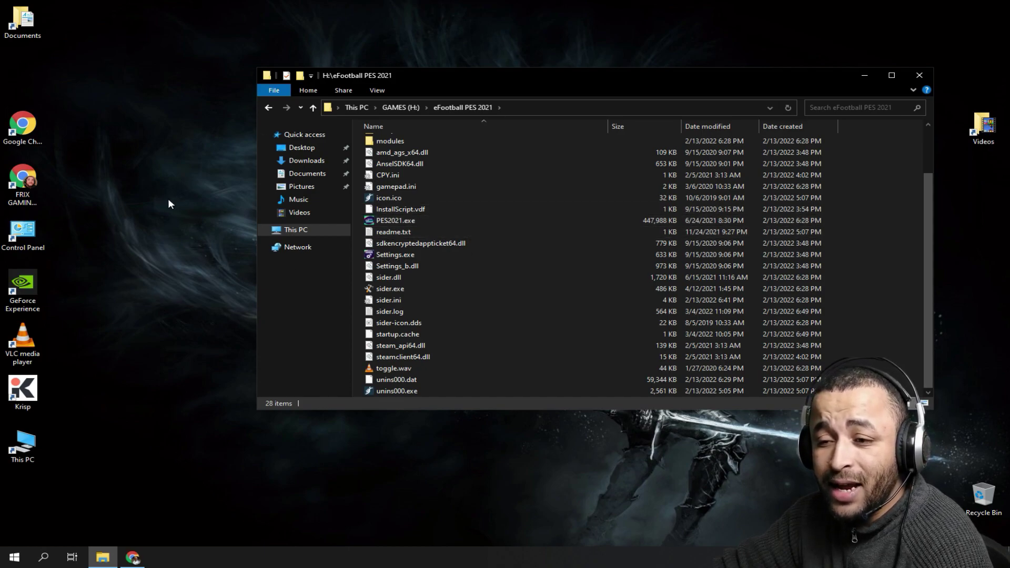
Step: Try to launch PES2021.exe from the eFootball PES 2021 folder, dismiss the error and close the folder window
{"action": "double_click", "coordinate": [403, 225]}
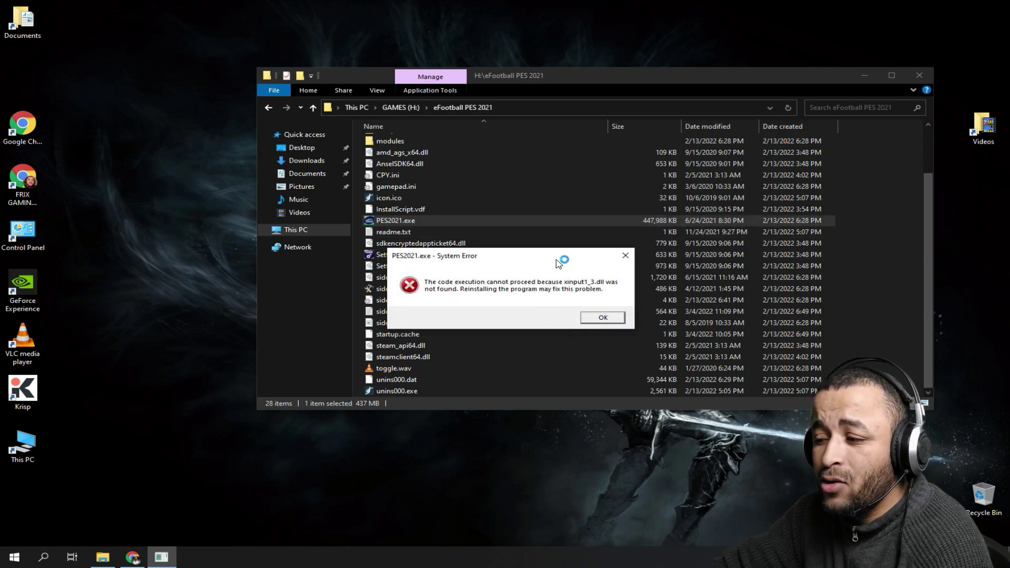
{"action": "left_click", "coordinate": [605, 319]}
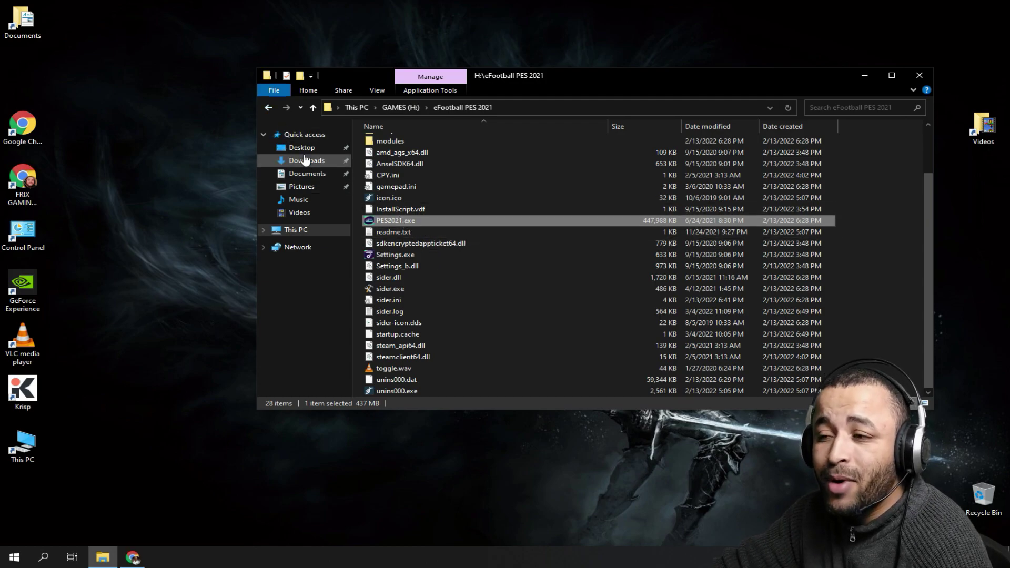
{"action": "left_click", "coordinate": [270, 107]}
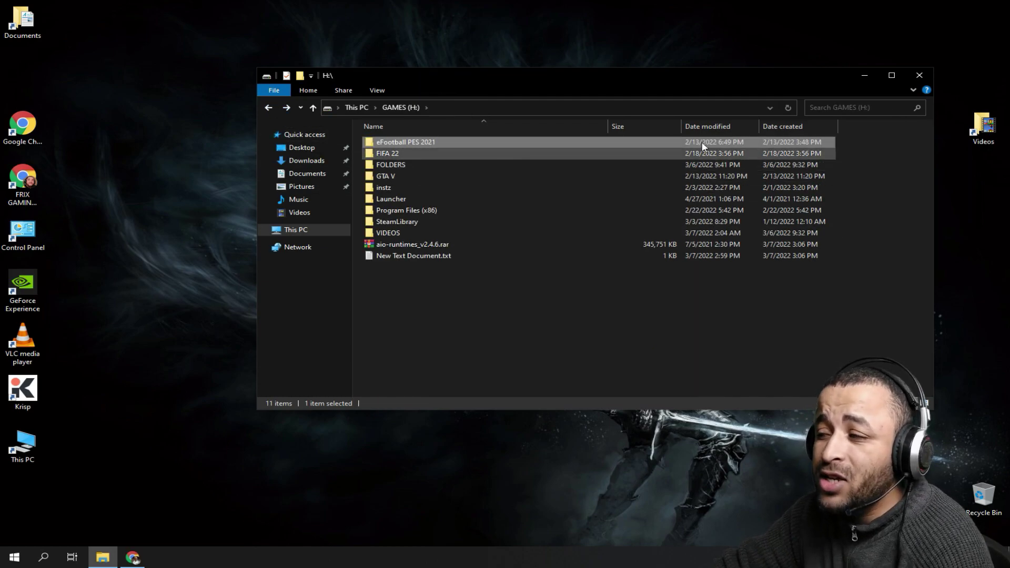
{"action": "left_click", "coordinate": [921, 75]}
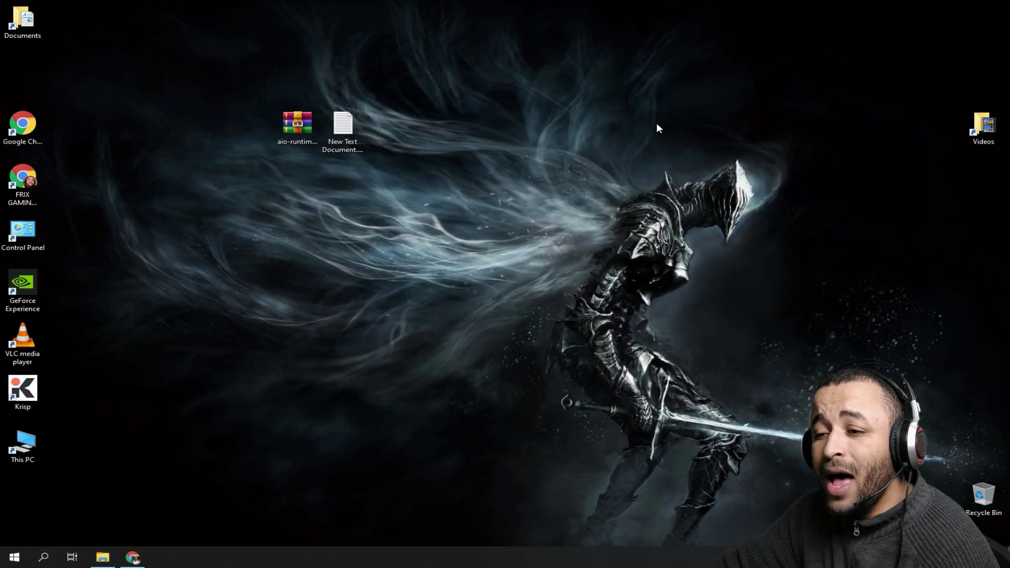
{"action": "left_click", "coordinate": [141, 558]}
{"action": "left_click", "coordinate": [162, 9]}
{"action": "right_click", "coordinate": [172, 27]}
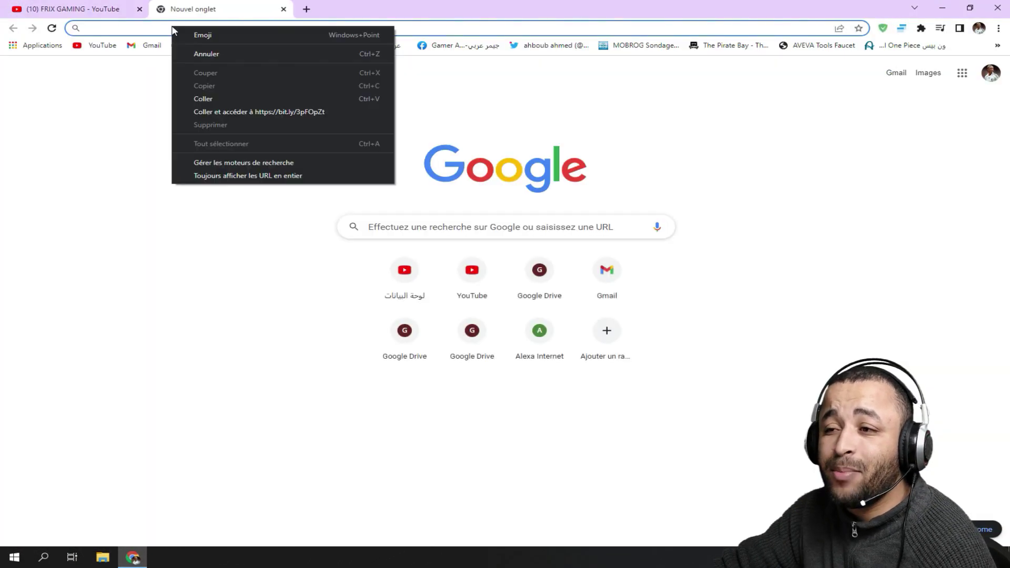
{"action": "left_click", "coordinate": [217, 110]}
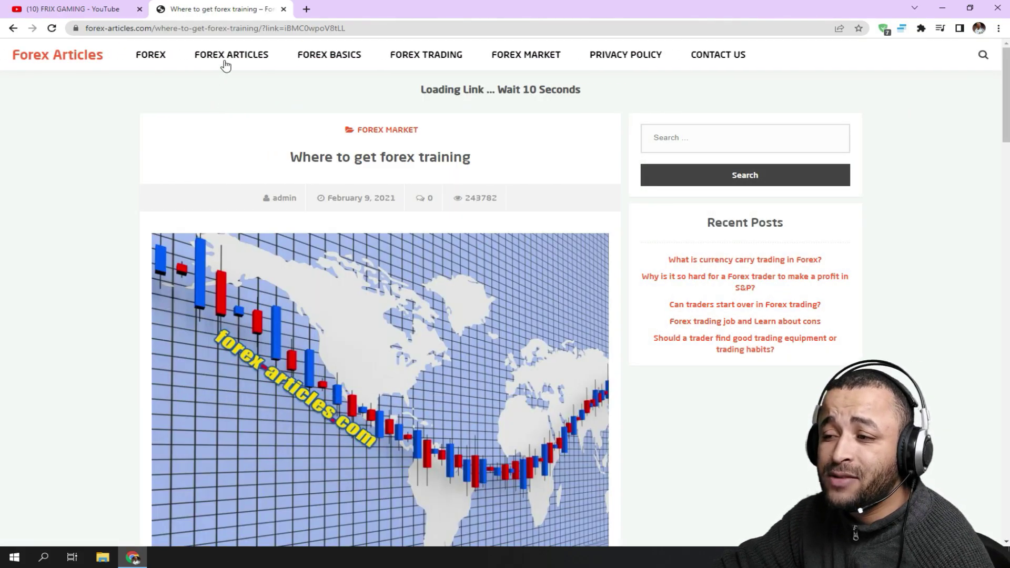
Step: Generate the destination link through the successive Forex waiting pages and complete the captcha to reach the file's download page
{"action": "left_click", "coordinate": [505, 90]}
{"action": "left_click", "coordinate": [369, 104]}
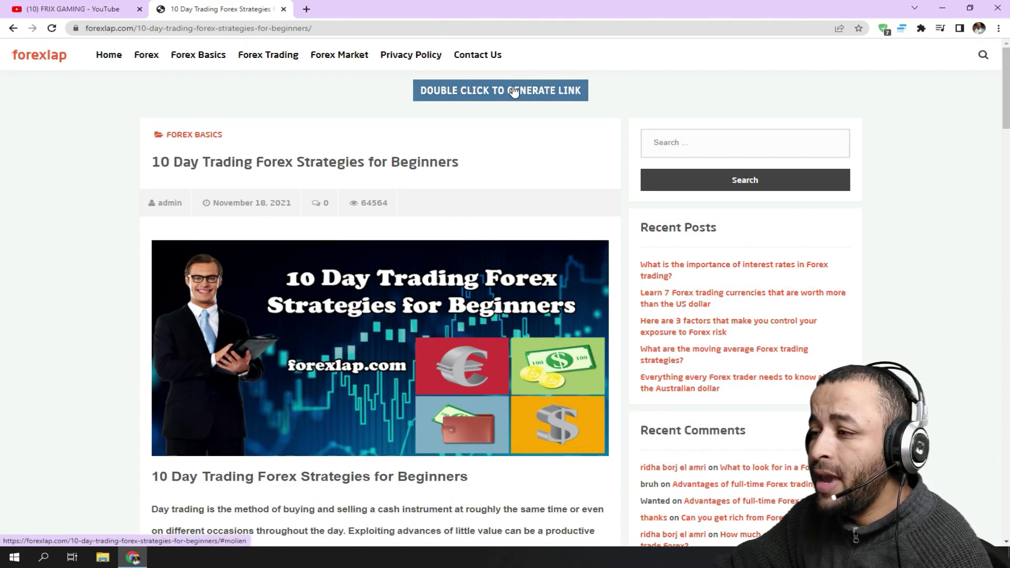
{"action": "double_click", "coordinate": [513, 91]}
{"action": "left_click", "coordinate": [385, 53]}
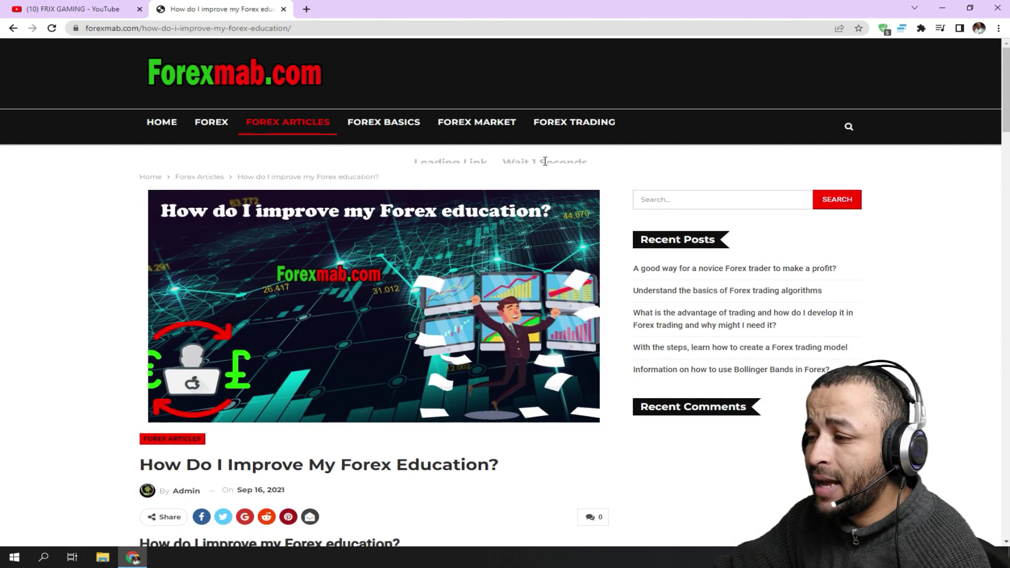
{"action": "double_click", "coordinate": [513, 163]}
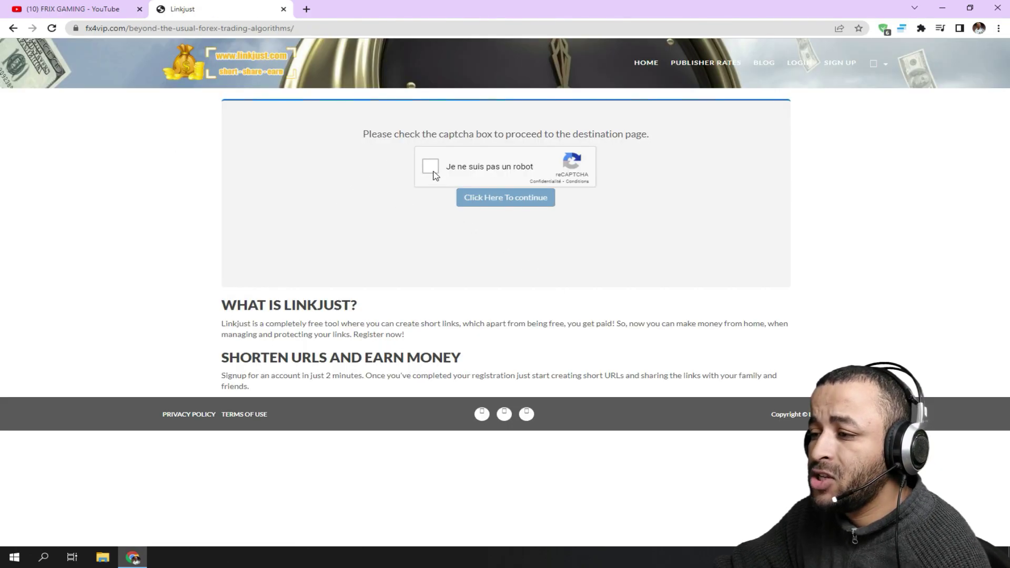
{"action": "left_click", "coordinate": [433, 171]}
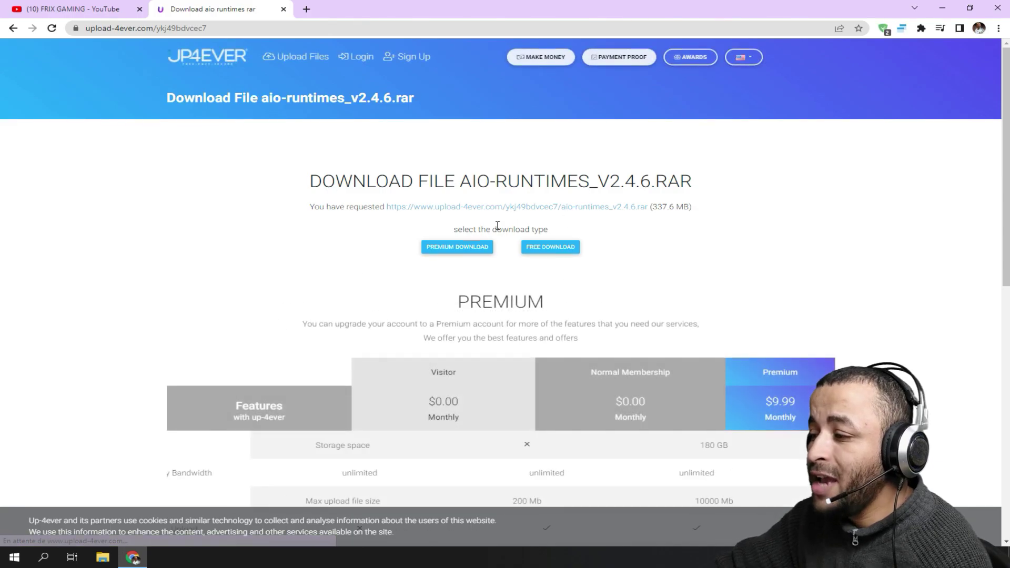
Step: Create the free download link for aio-runtimes_v2.4.6.rar, start the download and close its progress window
{"action": "left_click", "coordinate": [553, 251]}
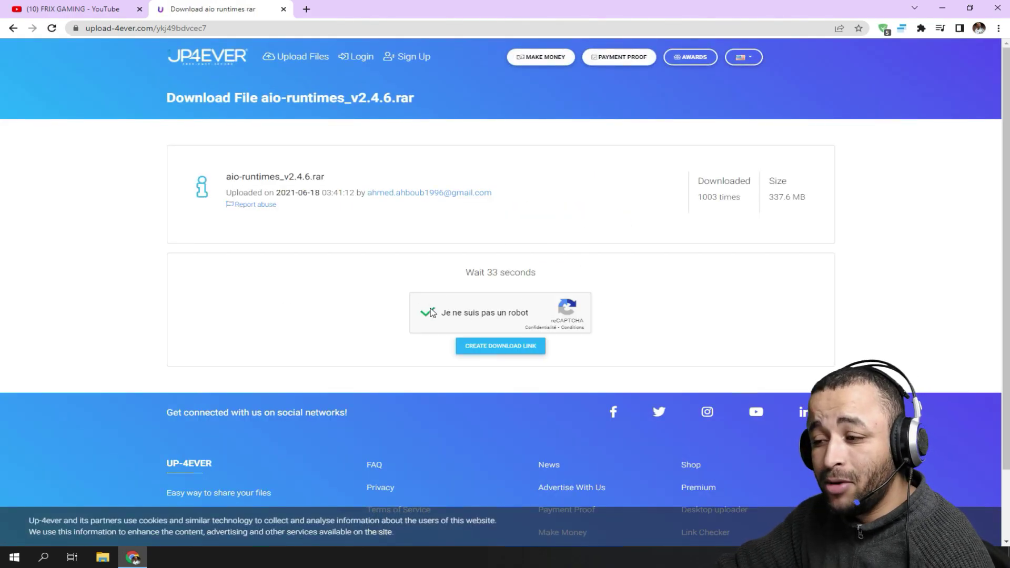
{"action": "left_click", "coordinate": [519, 352]}
{"action": "left_click", "coordinate": [514, 234]}
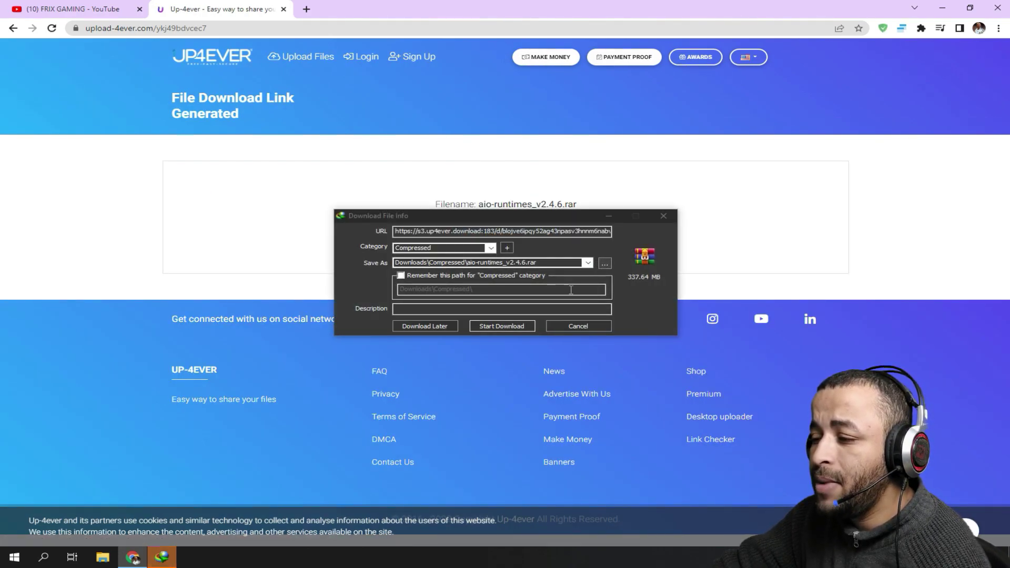
{"action": "left_click", "coordinate": [528, 326]}
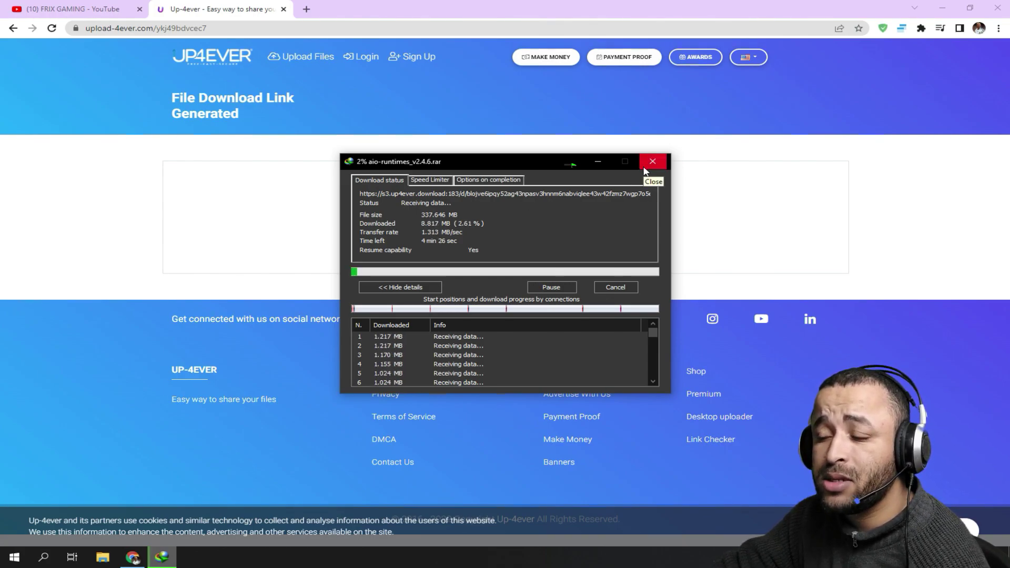
{"action": "left_click", "coordinate": [642, 165]}
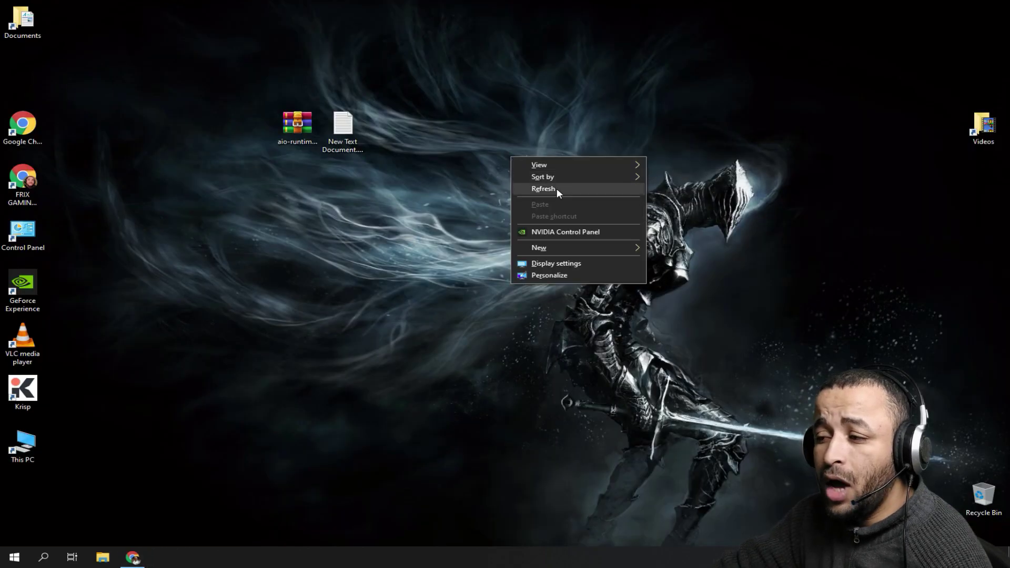
{"action": "left_click", "coordinate": [556, 188]}
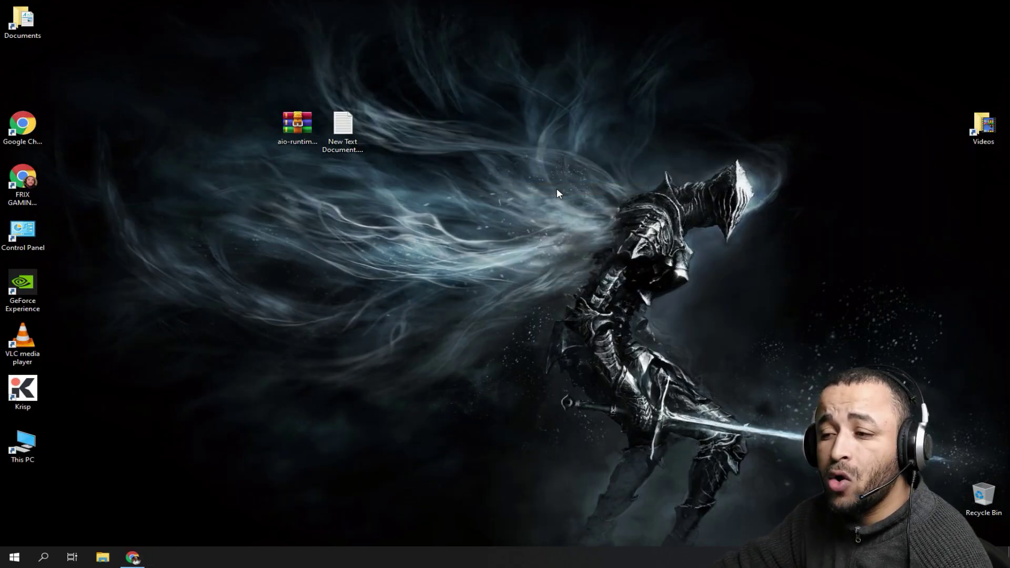
{"action": "right_click", "coordinate": [382, 245]}
{"action": "left_click", "coordinate": [411, 273]}
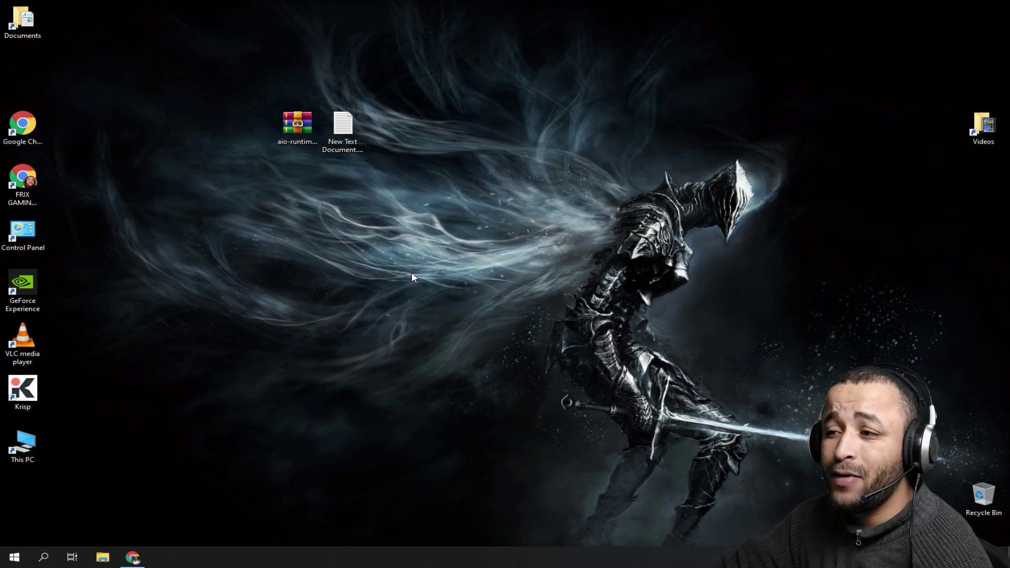
{"action": "right_click", "coordinate": [404, 247]}
{"action": "left_click", "coordinate": [424, 271]}
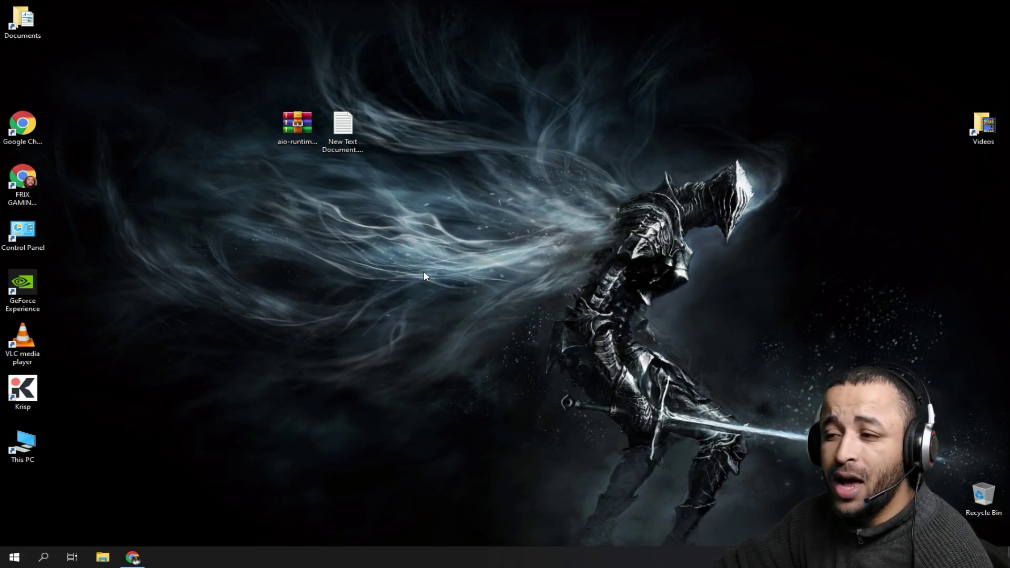
Step: Extract the aio-runtimes_v2.4.6 archive onto the desktop and place the extracted installer beside the archive
{"action": "right_click", "coordinate": [300, 132]}
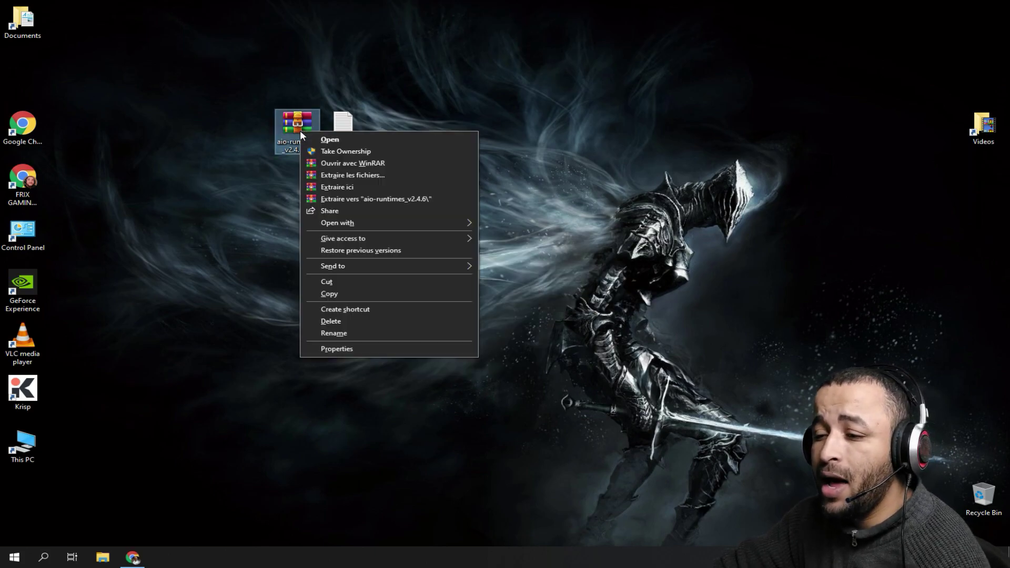
{"action": "left_click", "coordinate": [361, 190]}
{"action": "left_click_drag", "start_coordinate": [20, 90], "coordinate": [249, 142]}
{"action": "right_click", "coordinate": [290, 198]}
{"action": "left_click", "coordinate": [317, 228]}
Step: Run the extracted aio-runtimes_v2.4.6 installer as administrator and shift its window slightly
{"action": "right_click", "coordinate": [250, 137]}
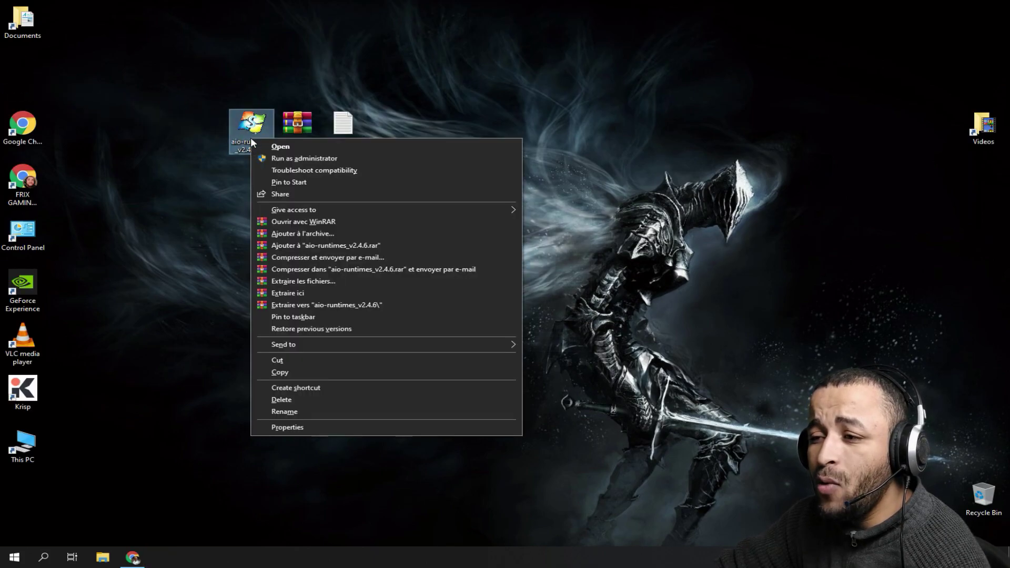
{"action": "left_click", "coordinate": [297, 158]}
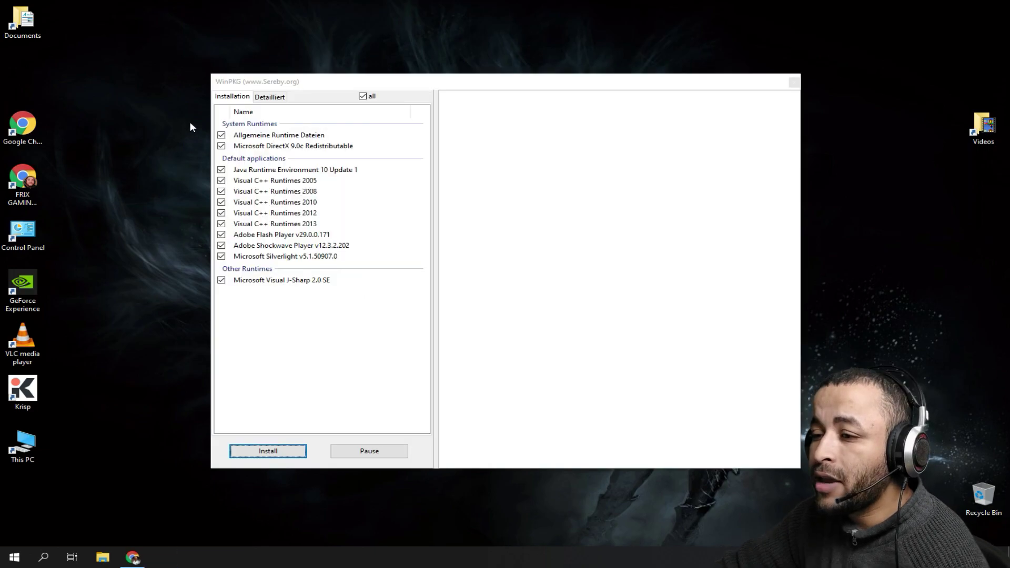
{"action": "left_click_drag", "start_coordinate": [401, 88], "coordinate": [390, 87]}
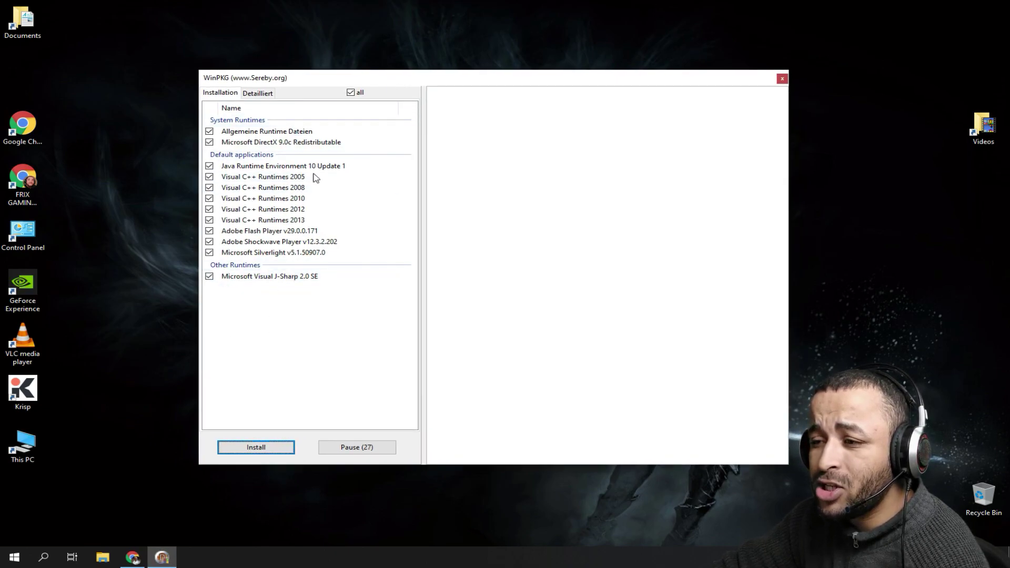
Step: Review the installer's detailed component list, return to the summary list and install all the checked runtimes
{"action": "left_click", "coordinate": [266, 93]}
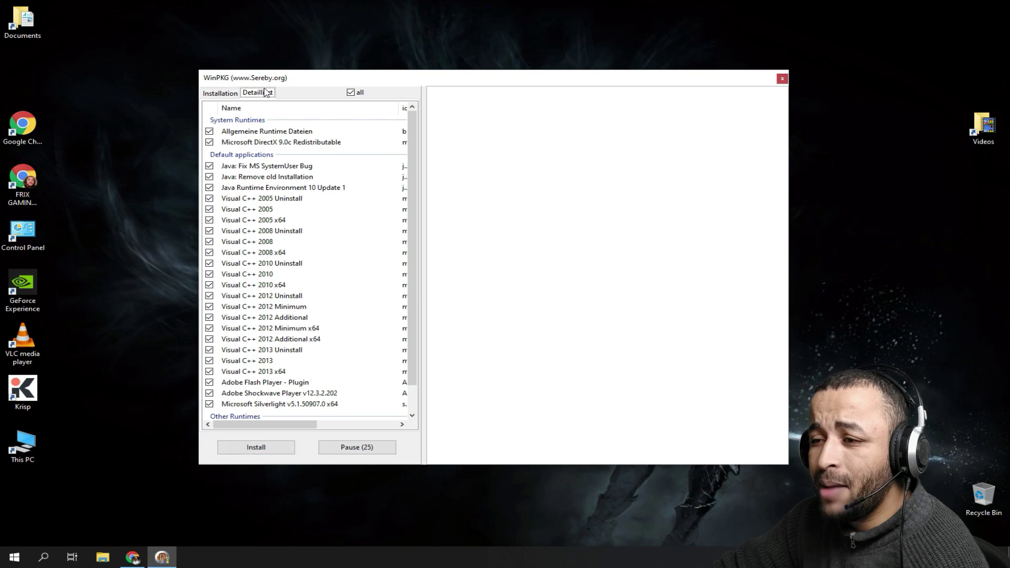
{"action": "scroll", "coordinate": [331, 236], "scroll_direction": "down", "scroll_amount": 1}
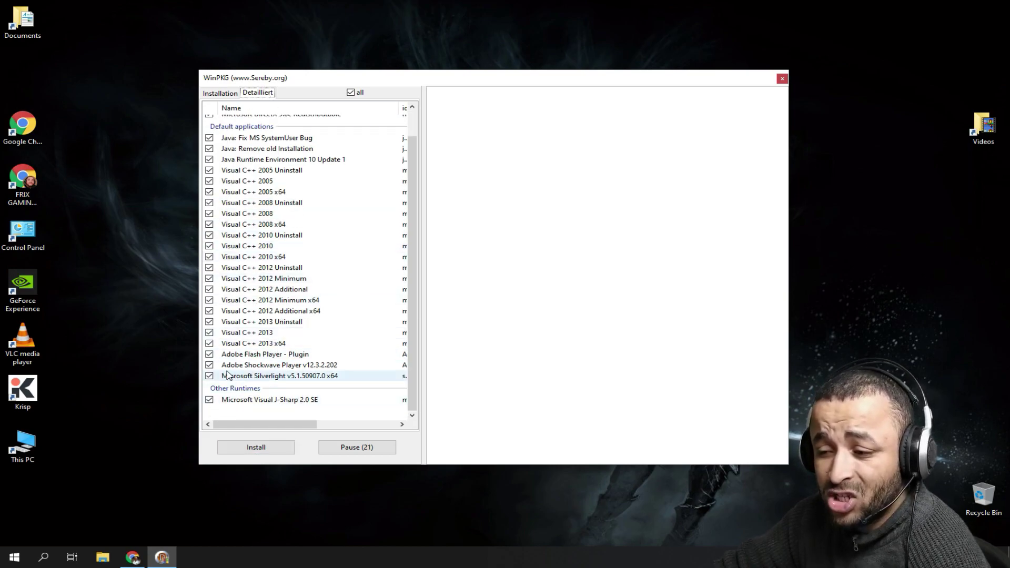
{"action": "scroll", "coordinate": [226, 355], "scroll_direction": "up", "scroll_amount": 1}
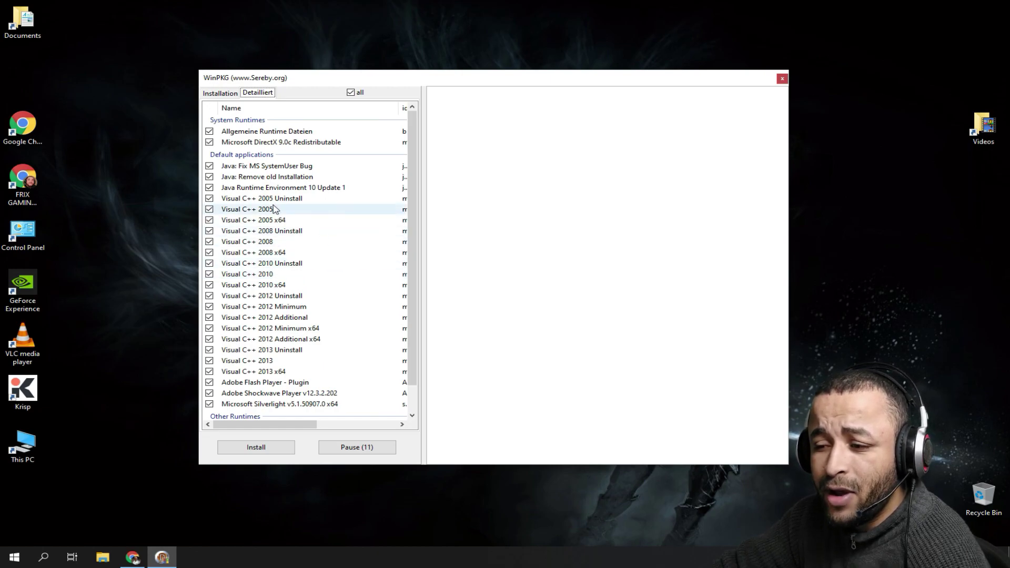
{"action": "scroll", "coordinate": [300, 357], "scroll_direction": "down", "scroll_amount": 1}
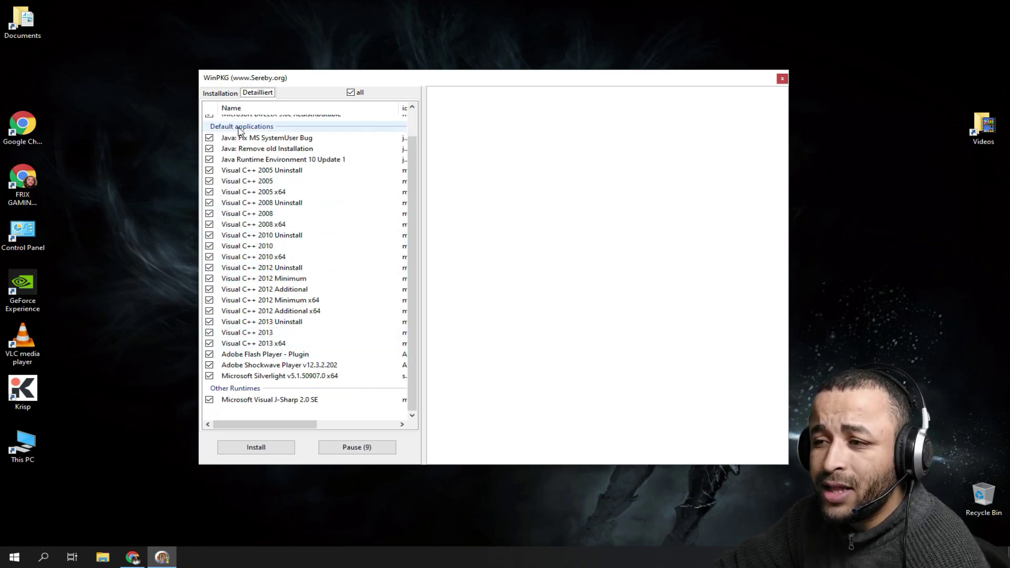
{"action": "left_click", "coordinate": [219, 92]}
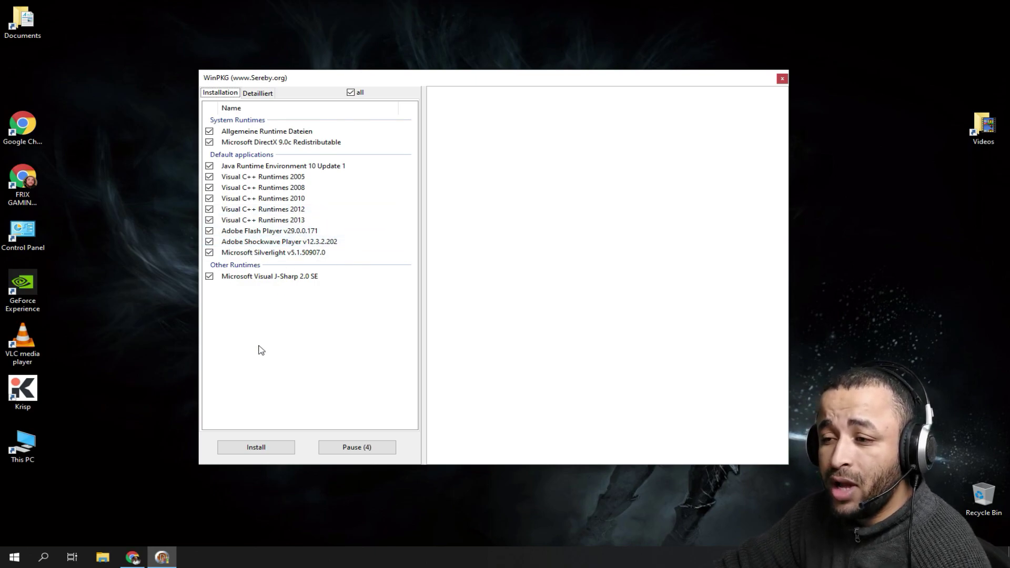
{"action": "left_click", "coordinate": [255, 448]}
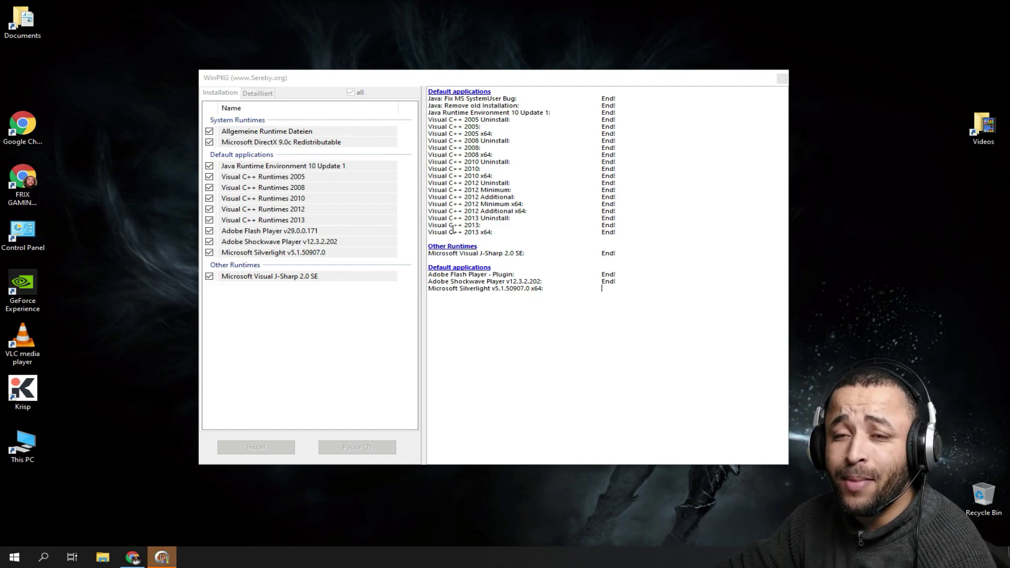
Step: Examine the installed programs in Control Panel's Programs and Features for the new runtimes, and close the window
{"action": "double_click", "coordinate": [22, 232]}
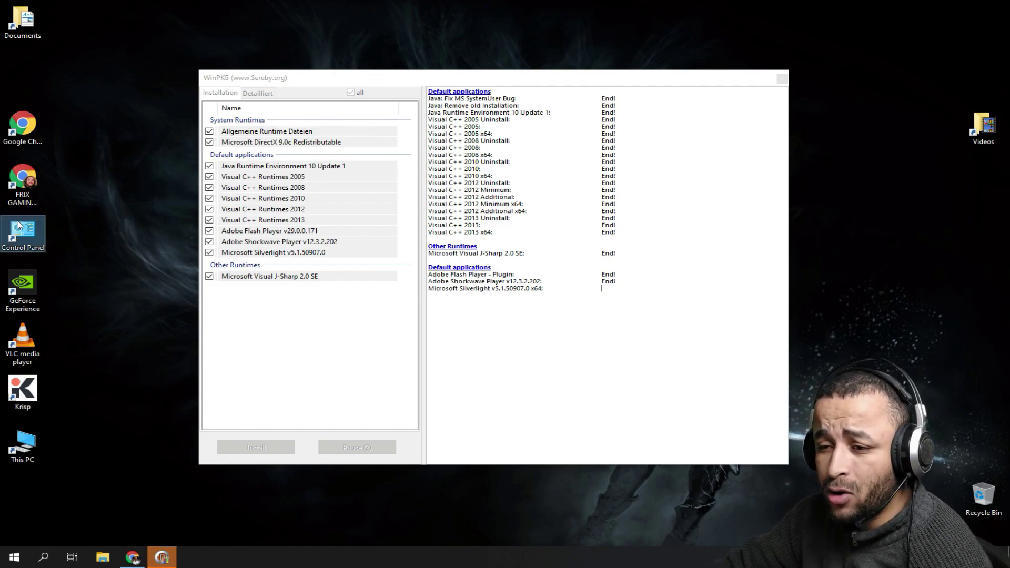
{"action": "left_click", "coordinate": [387, 311]}
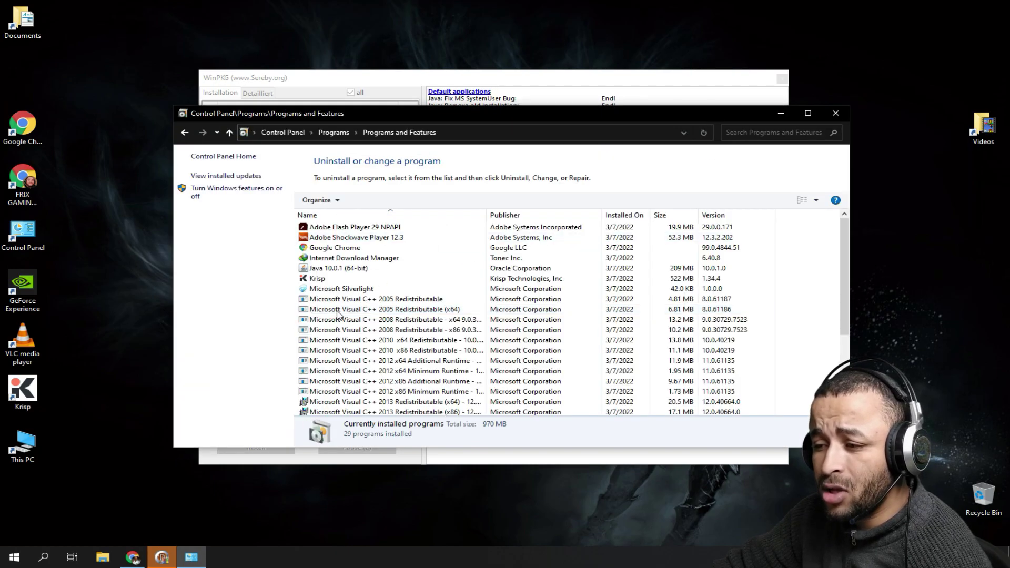
{"action": "scroll", "coordinate": [474, 368], "scroll_direction": "down", "scroll_amount": 4}
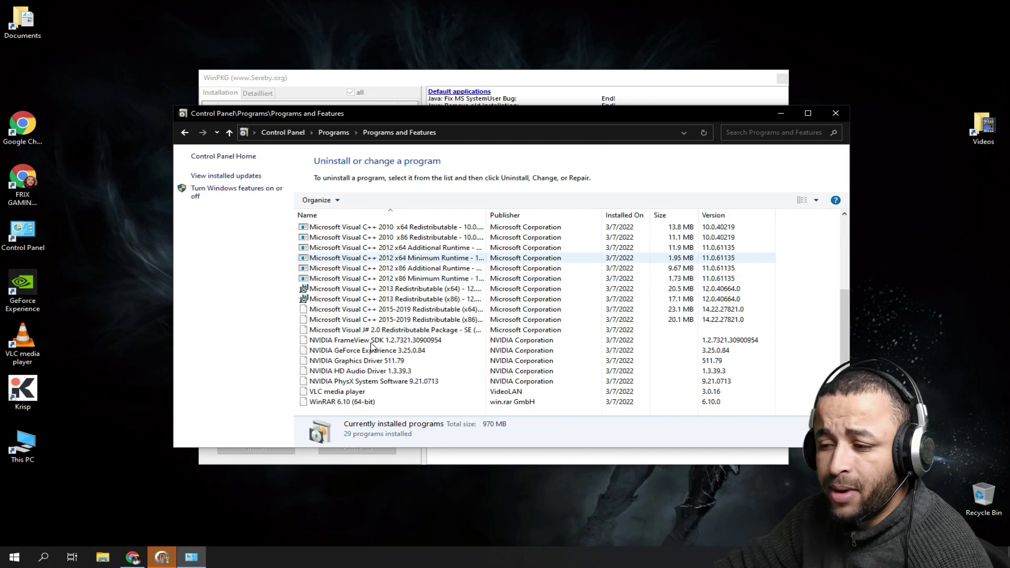
{"action": "scroll", "coordinate": [489, 358], "scroll_direction": "up", "scroll_amount": 5}
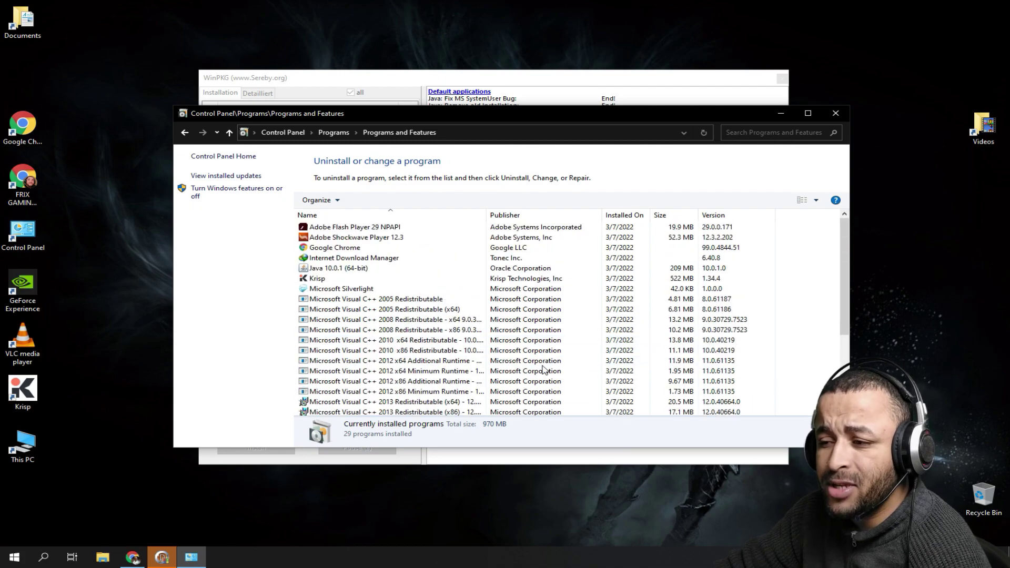
{"action": "left_click", "coordinate": [351, 229]}
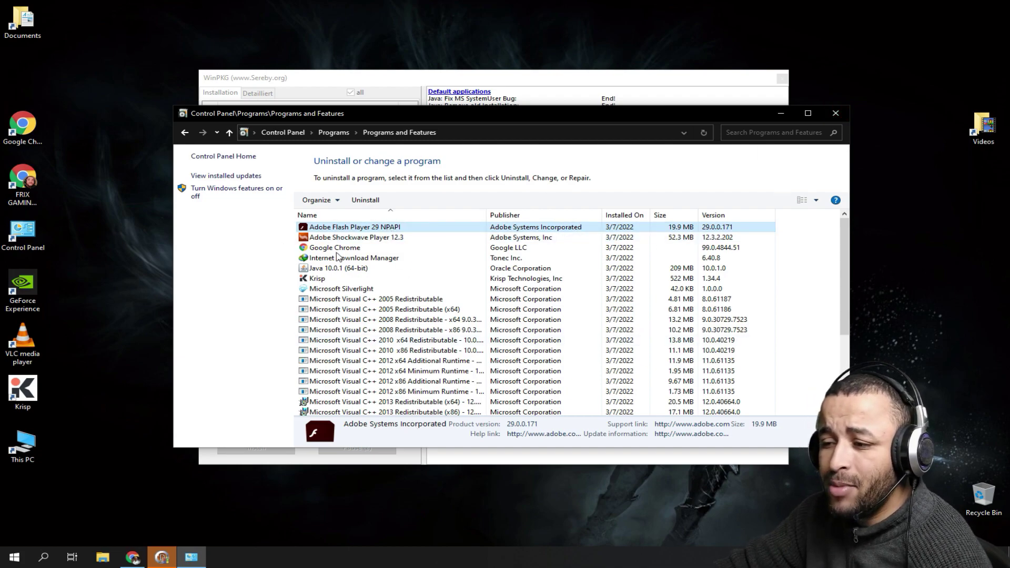
{"action": "left_click", "coordinate": [823, 110]}
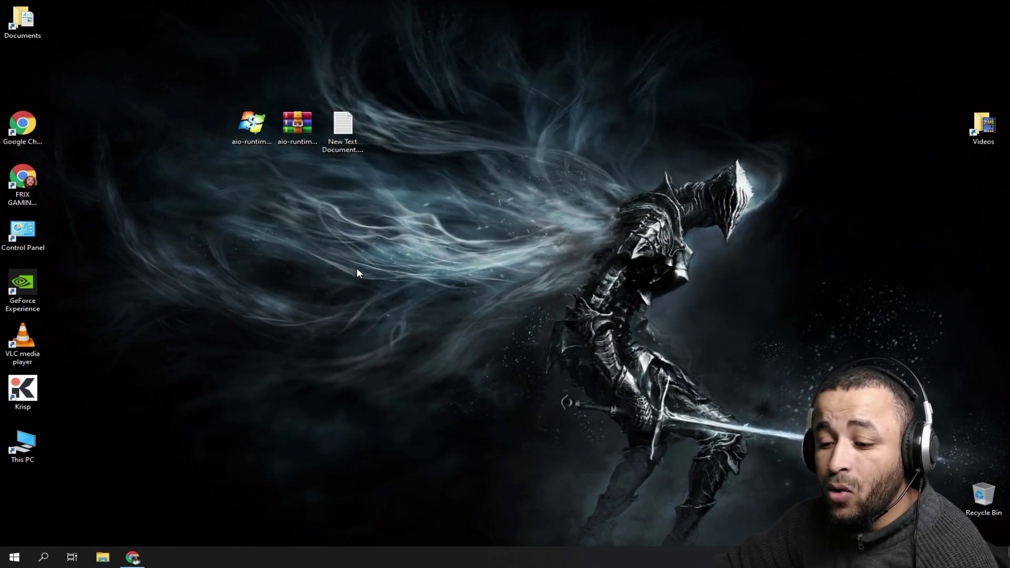
{"action": "right_click", "coordinate": [198, 266]}
{"action": "left_click", "coordinate": [228, 292]}
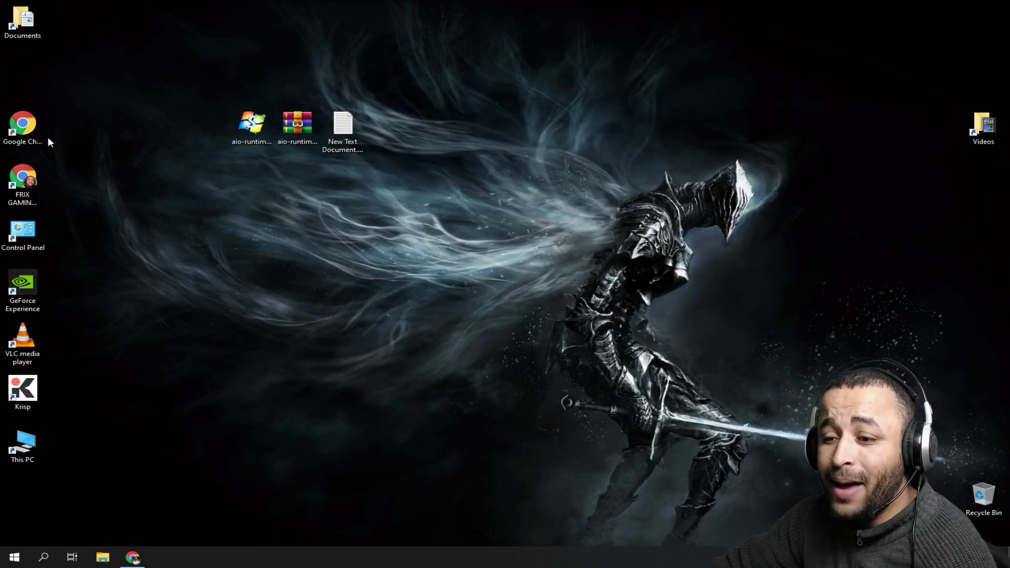
Step: Launch PES2021.exe from the eFootball PES 2021 folder on the GAMES (H:) drive and allow it through the firewall on private networks
{"action": "left_click", "coordinate": [102, 556]}
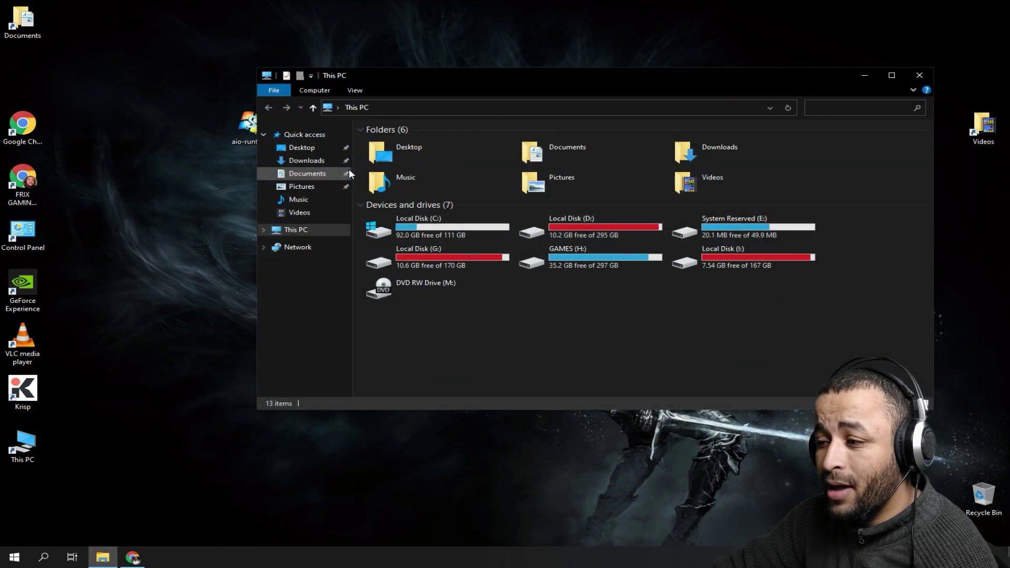
{"action": "double_click", "coordinate": [605, 260]}
{"action": "double_click", "coordinate": [398, 142]}
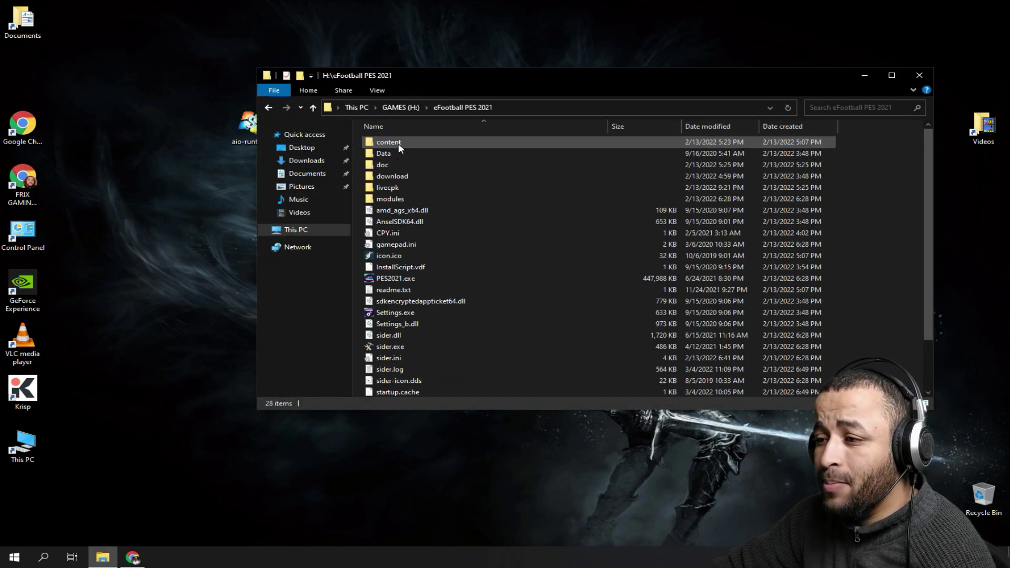
{"action": "double_click", "coordinate": [400, 278]}
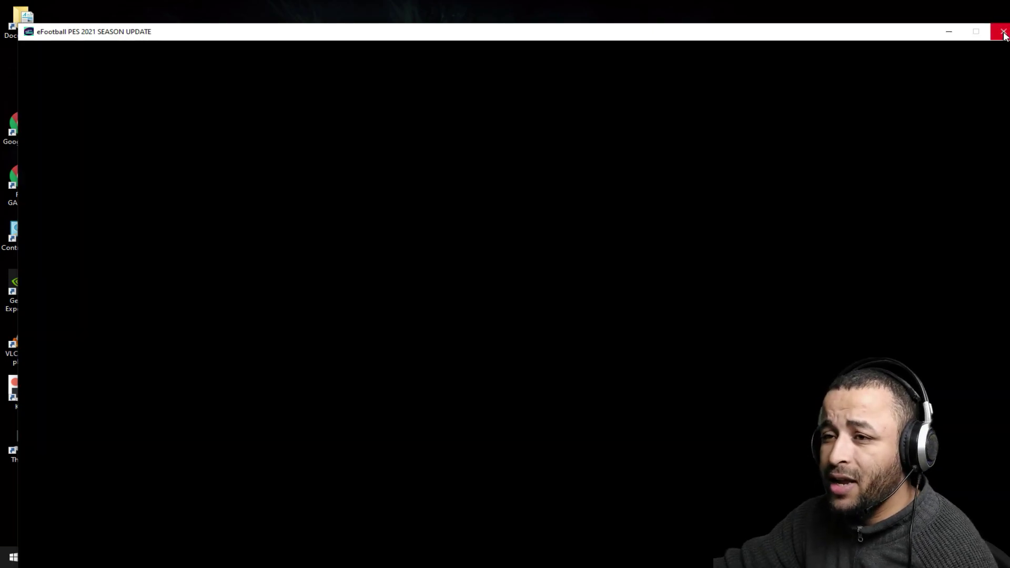
{"action": "mouse_move", "coordinate": [791, 32]}
{"action": "left_mouse_down"}
{"action": "mouse_move", "coordinate": [766, 36]}
{"action": "mouse_move", "coordinate": [783, 38]}
{"action": "left_mouse_up"}
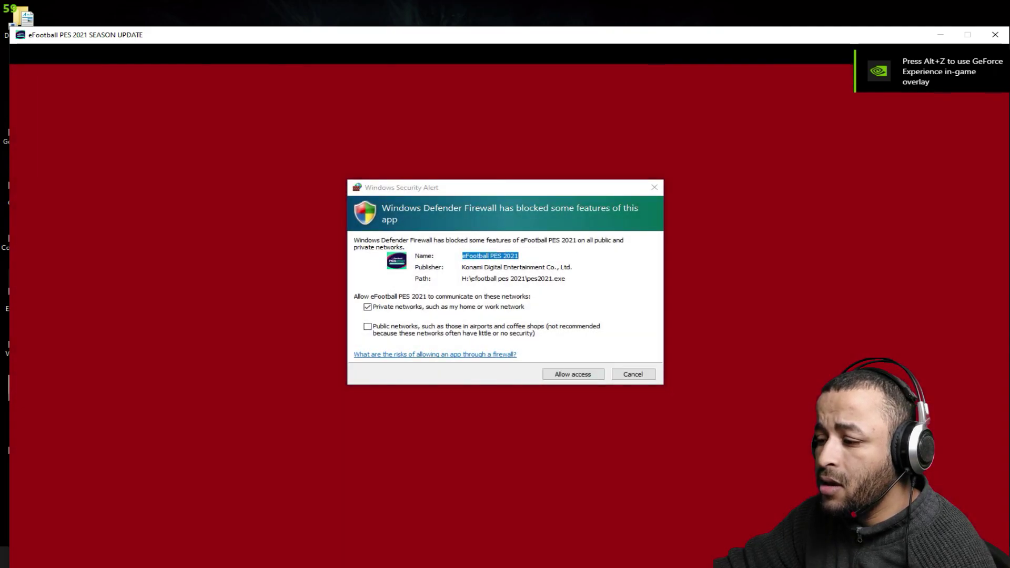
{"action": "left_click", "coordinate": [583, 375]}
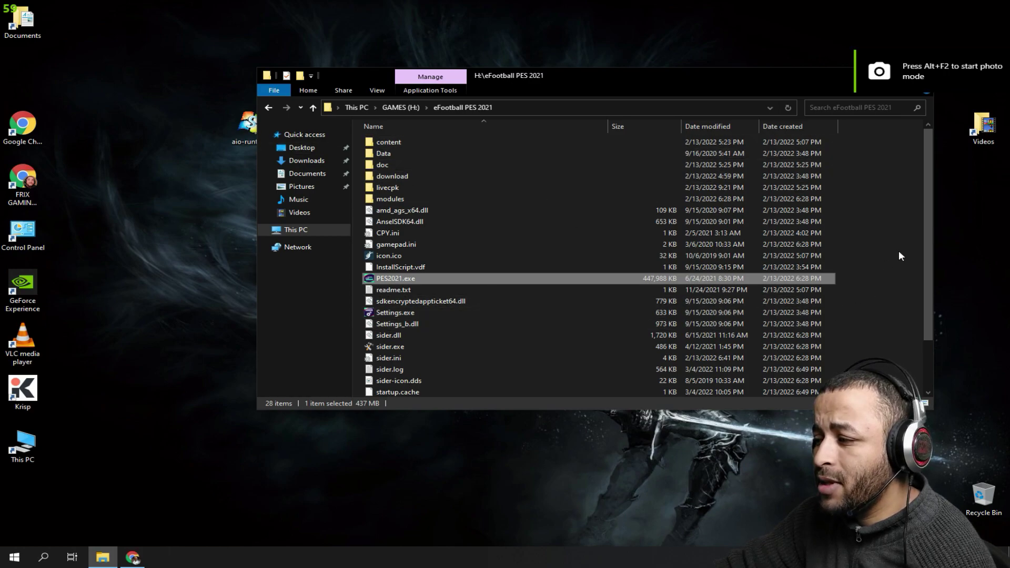
Step: Return to the desktop and switch to the Chrome window with the FRIX GAMING YouTube channel
{"action": "left_click", "coordinate": [895, 252]}
{"action": "right_click", "coordinate": [474, 137]}
{"action": "left_click", "coordinate": [525, 173]}
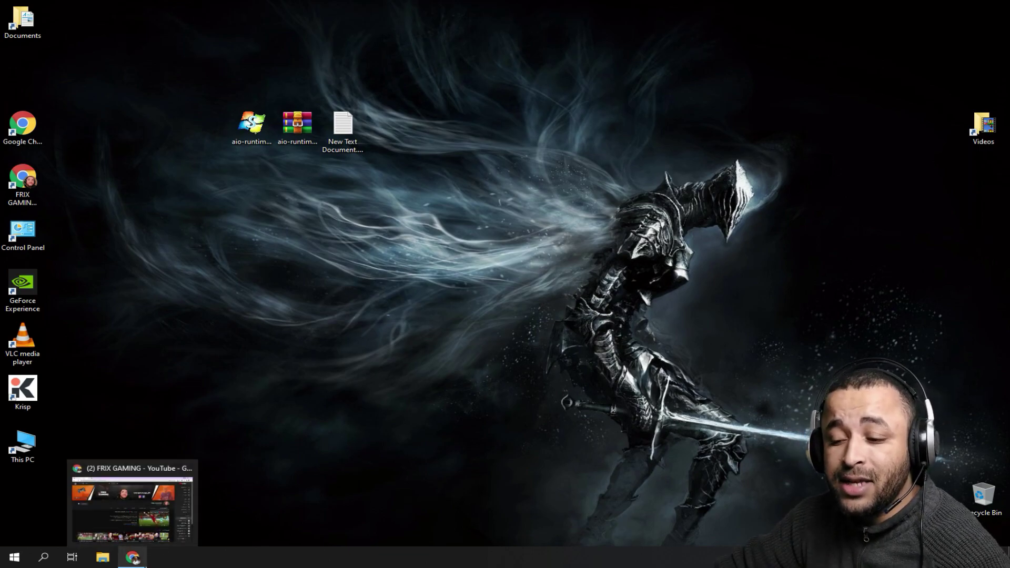
{"action": "left_click", "coordinate": [132, 502]}
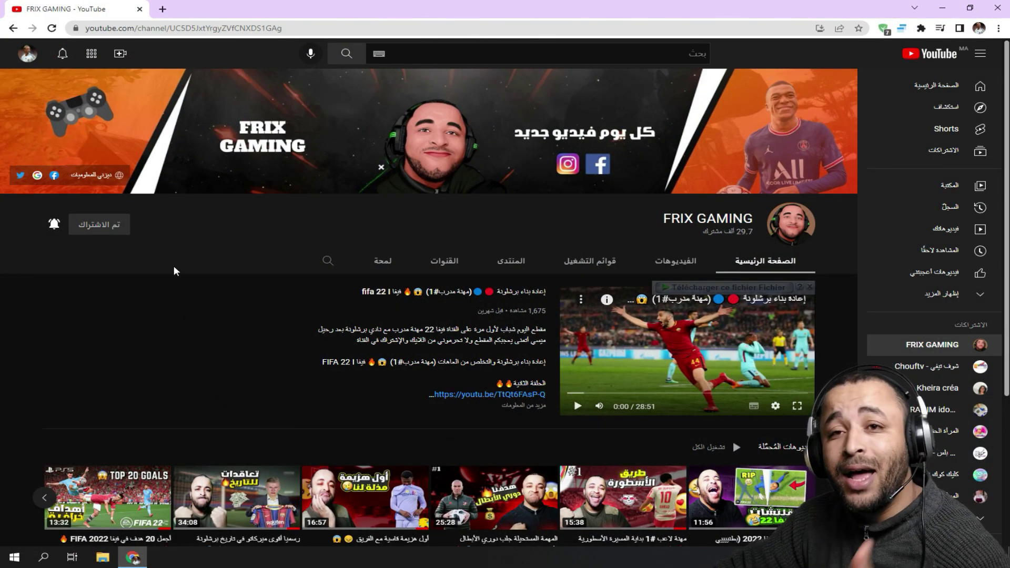